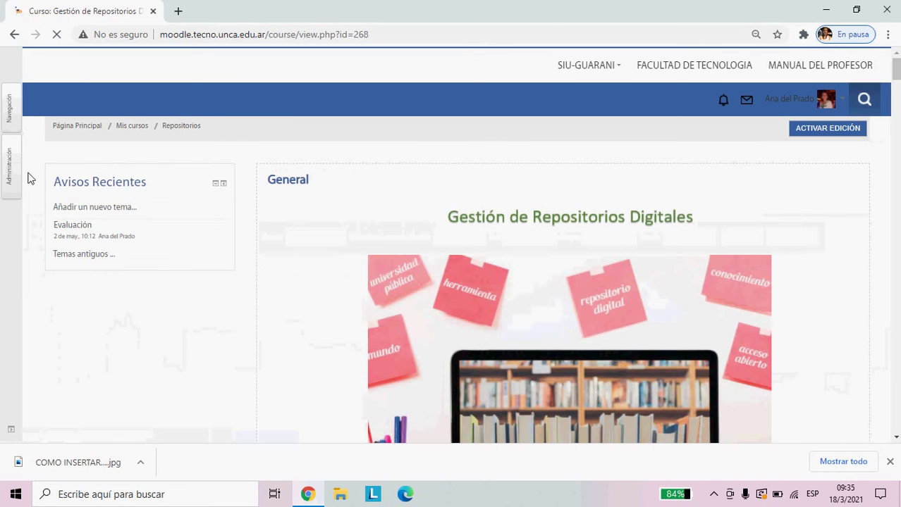
Open the user enrolment page of the Matriculacion manual method from the course's enrolment methods
{"action": "left_click", "coordinate": [16, 175]}
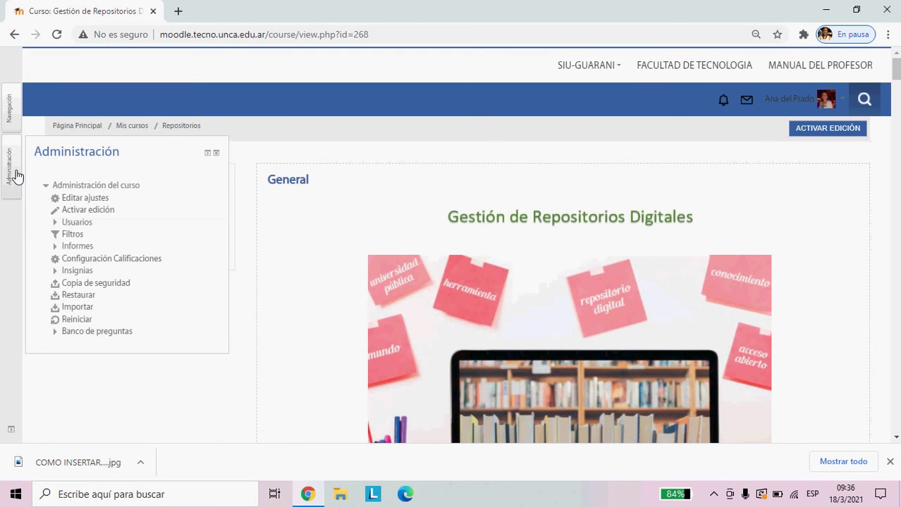
{"action": "left_click", "coordinate": [77, 223]}
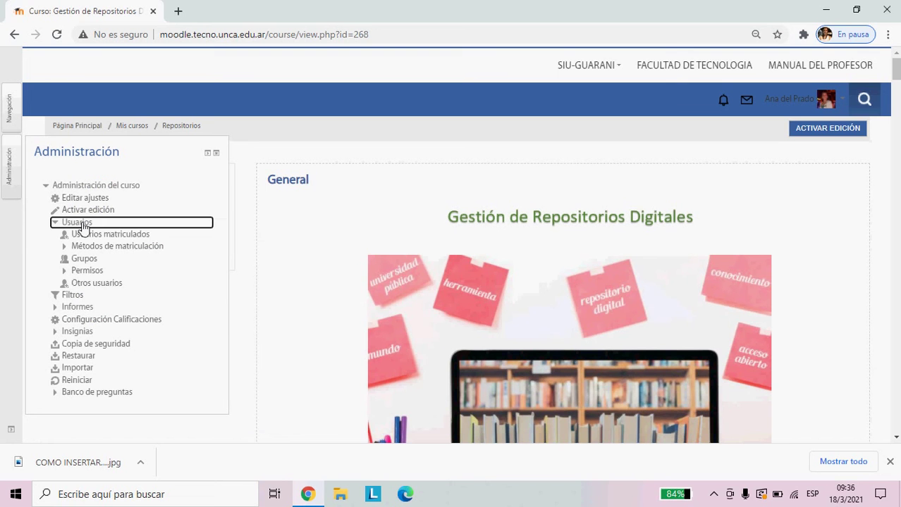
{"action": "left_click", "coordinate": [111, 247]}
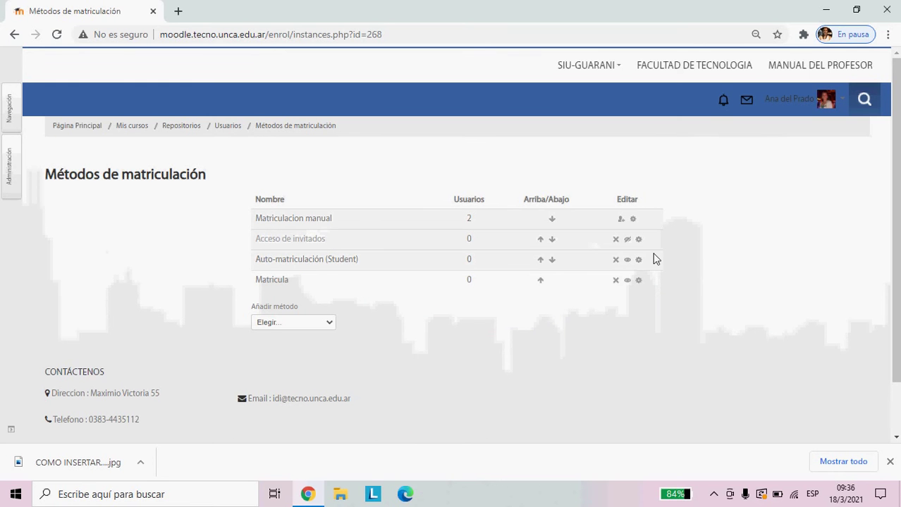
{"action": "left_click", "coordinate": [623, 220]}
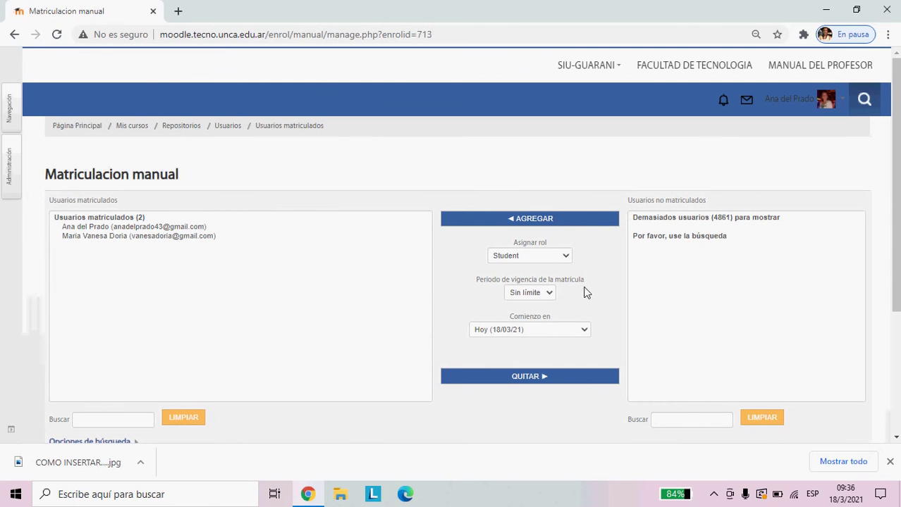
Search the non-enrolled users by first name and enrol the chosen person in the course with the Student role
{"action": "left_click", "coordinate": [678, 423]}
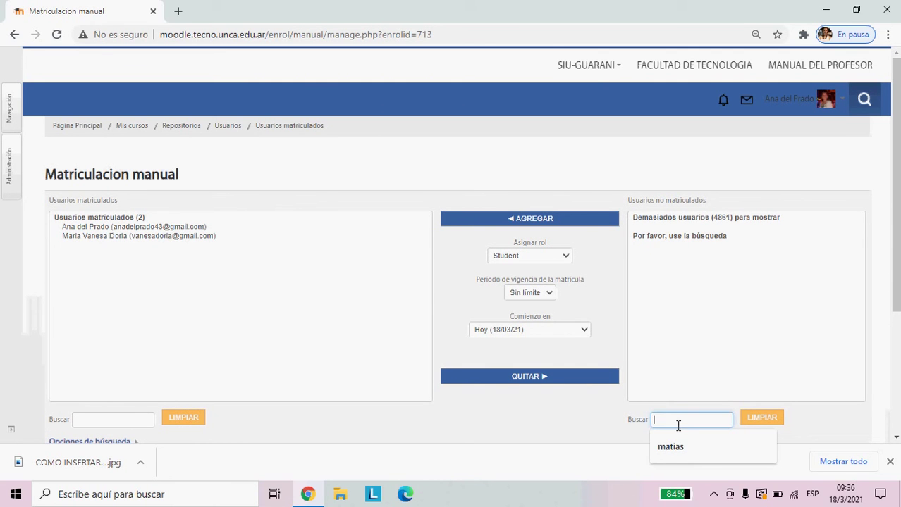
{"action": "type", "text": "fabricio"}
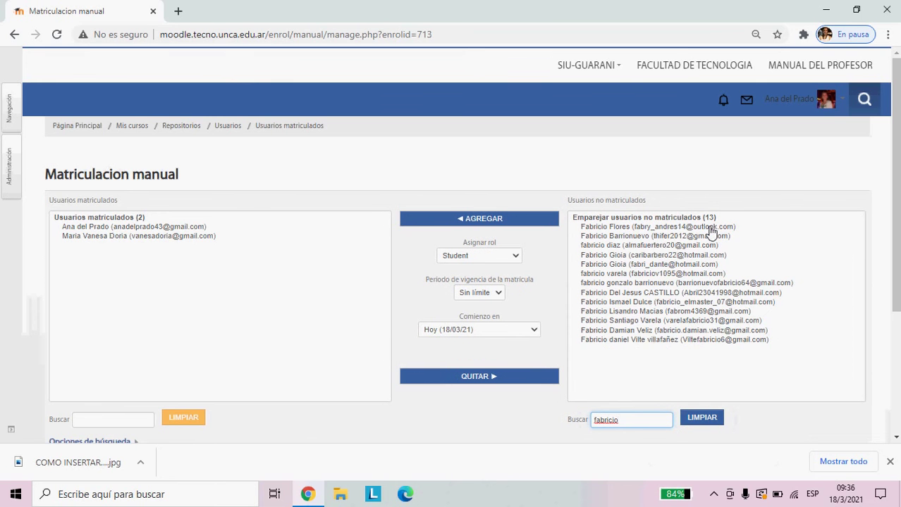
{"action": "left_click", "coordinate": [661, 312]}
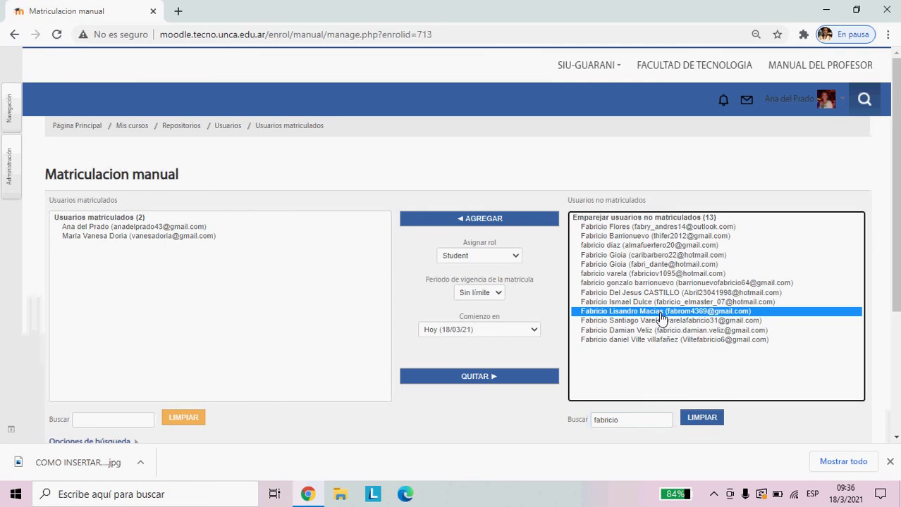
{"action": "left_click", "coordinate": [493, 224]}
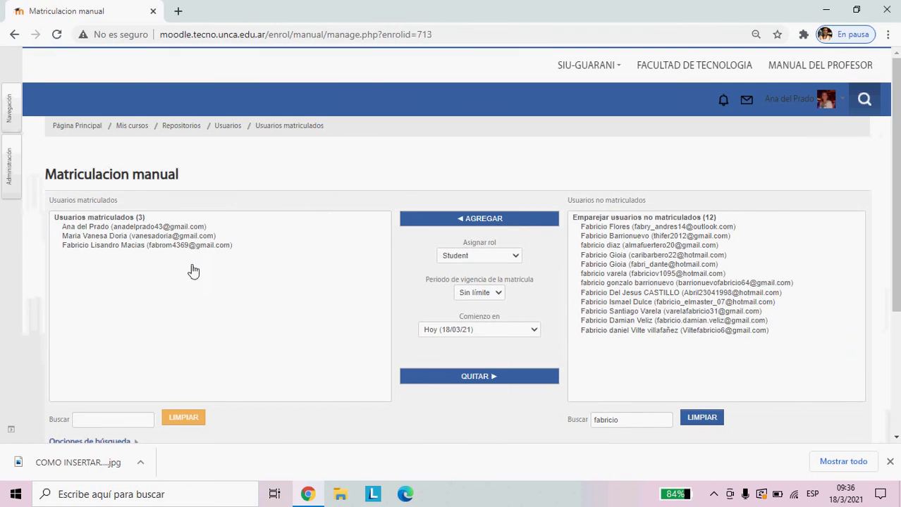
Remove the newly added student from the course and open the list of enrolled users
{"action": "left_click", "coordinate": [178, 249]}
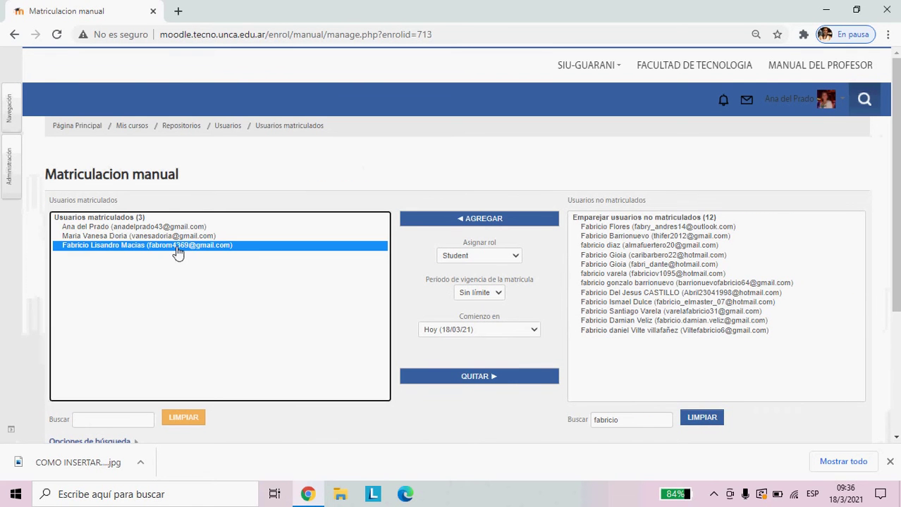
{"action": "left_click", "coordinate": [471, 385]}
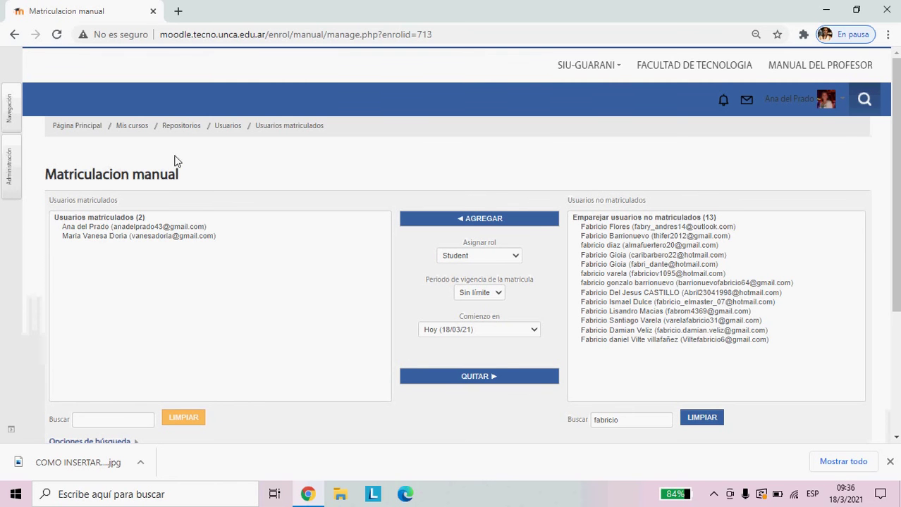
{"action": "left_click", "coordinate": [16, 172]}
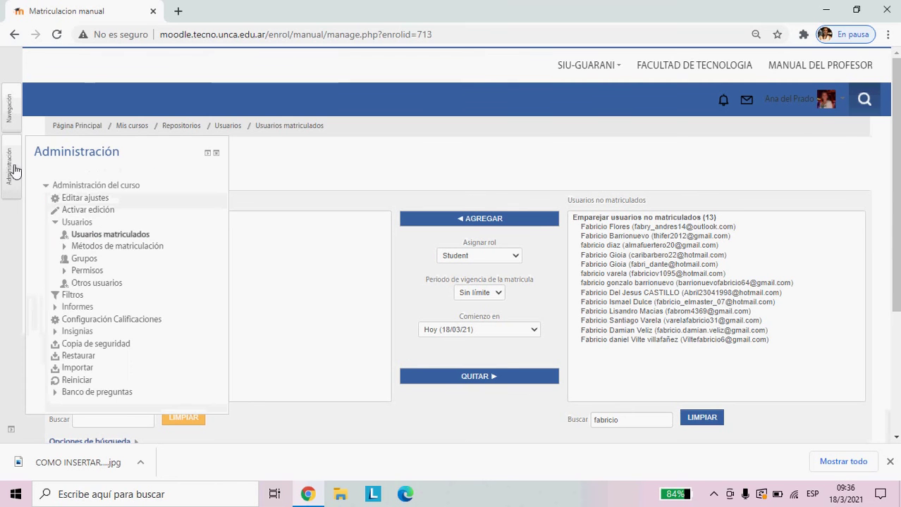
{"action": "left_click", "coordinate": [137, 240]}
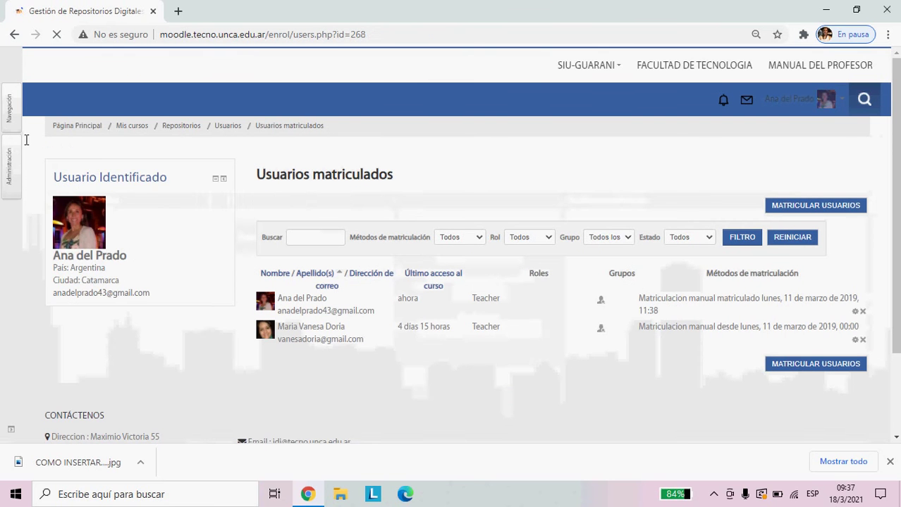
Return to the course's enrolment methods and enable Acceso de invitados
{"action": "left_click", "coordinate": [20, 182]}
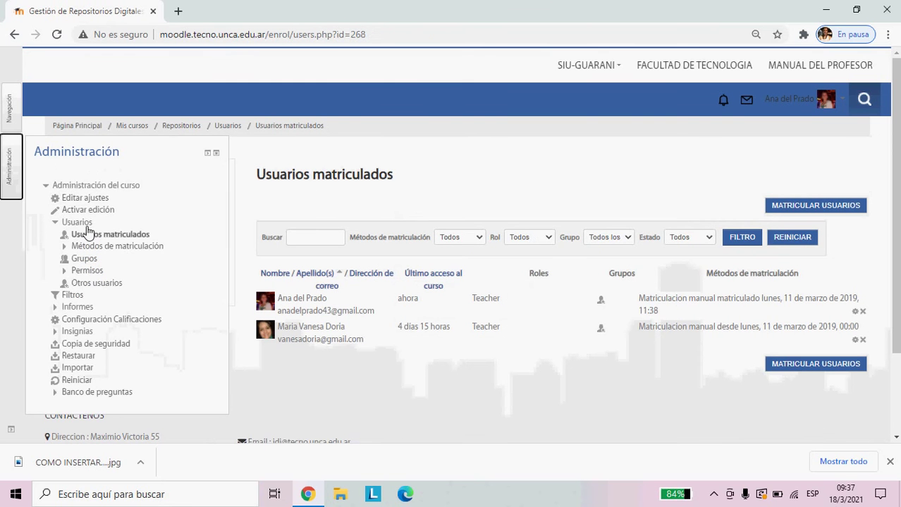
{"action": "left_click", "coordinate": [117, 248]}
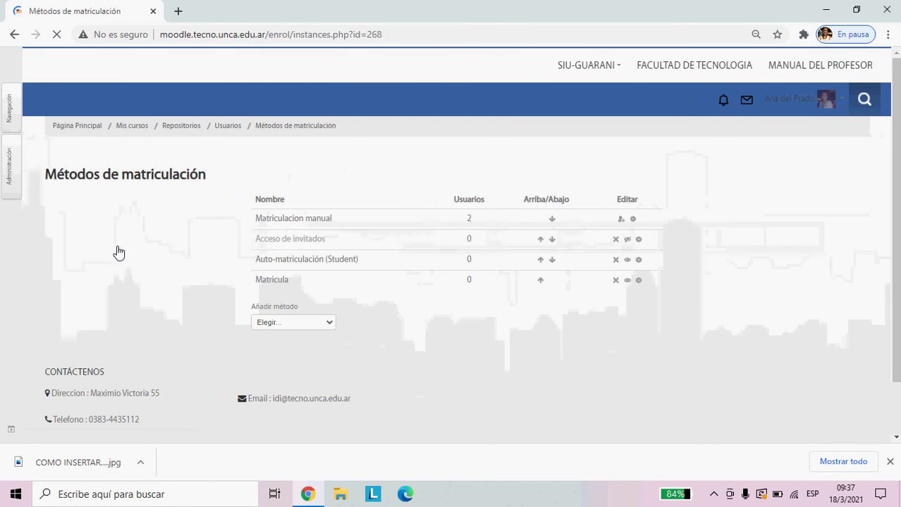
{"action": "left_click", "coordinate": [634, 243]}
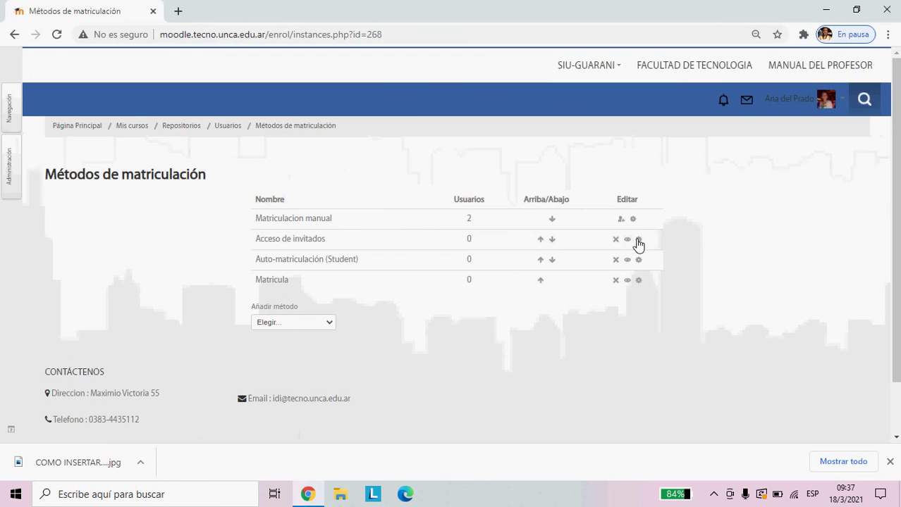
Open the guest access settings at the password field, cancel without saving, and disable Acceso de invitados
{"action": "left_click", "coordinate": [642, 240]}
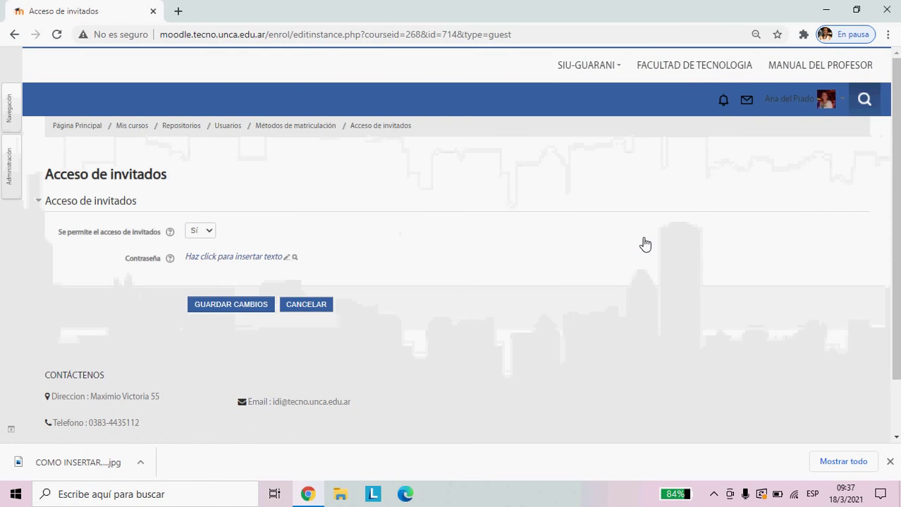
{"action": "left_click", "coordinate": [208, 263]}
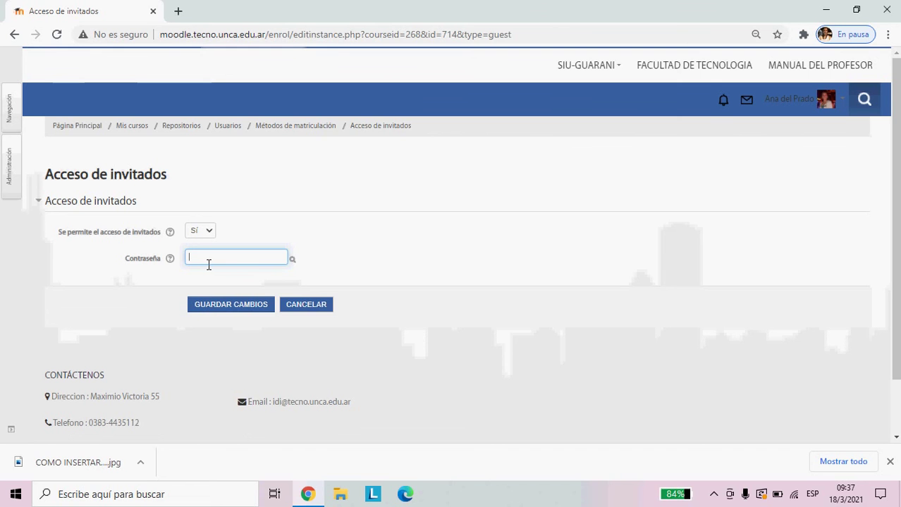
{"action": "left_click", "coordinate": [321, 305]}
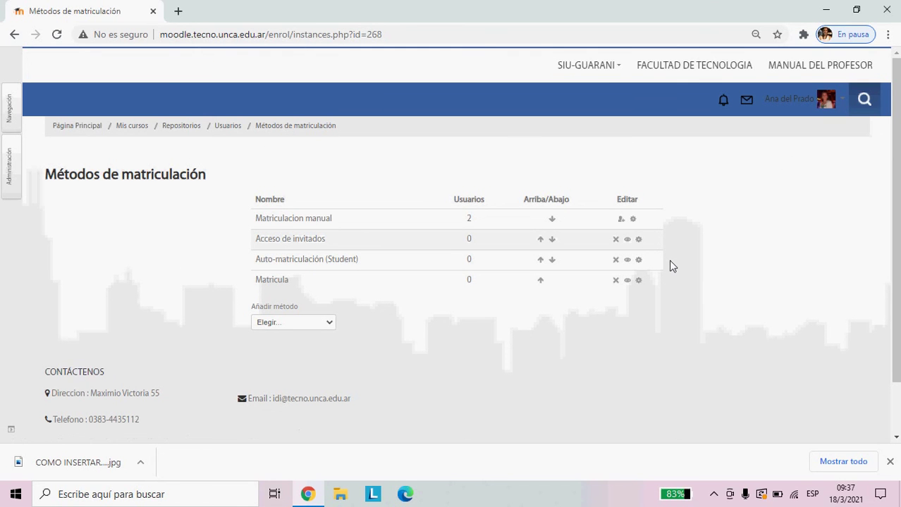
{"action": "left_click", "coordinate": [629, 240]}
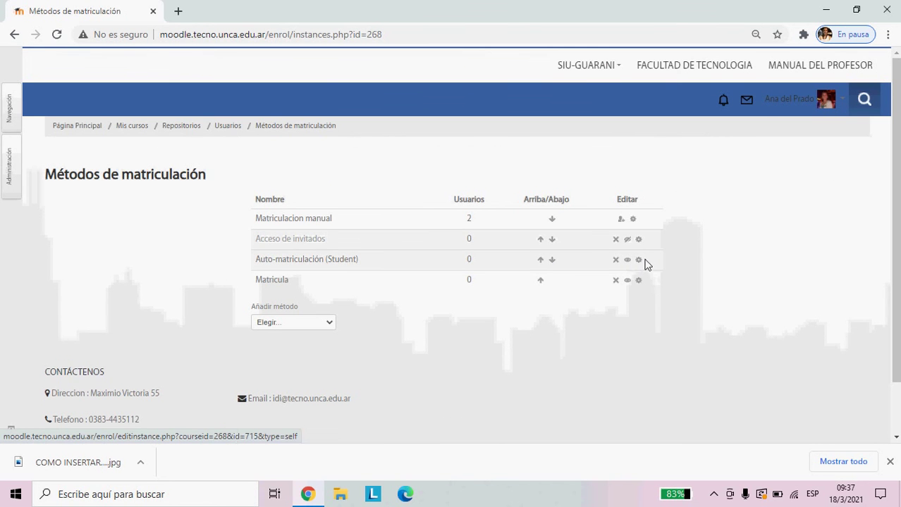
Open the Auto-matriculación (Student) settings and set the custom name to prueba_matriculacion
{"action": "left_click", "coordinate": [645, 264]}
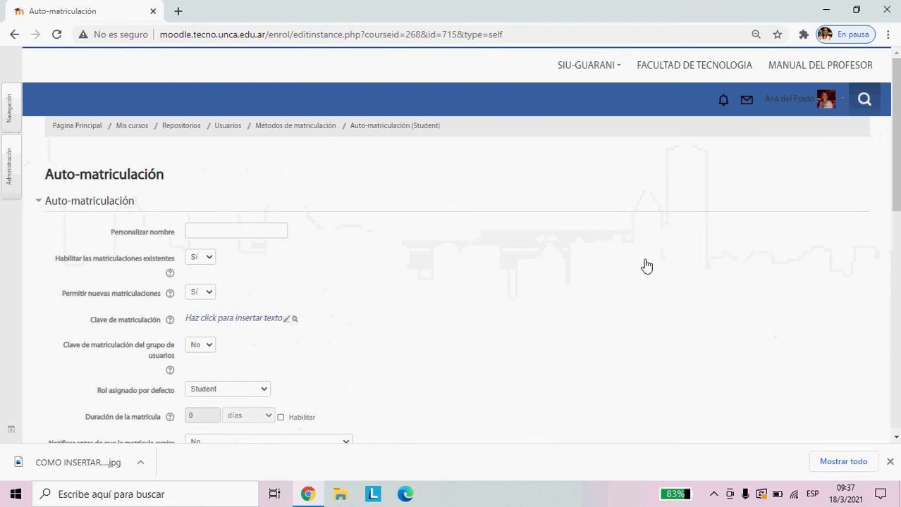
{"action": "left_click", "coordinate": [237, 234]}
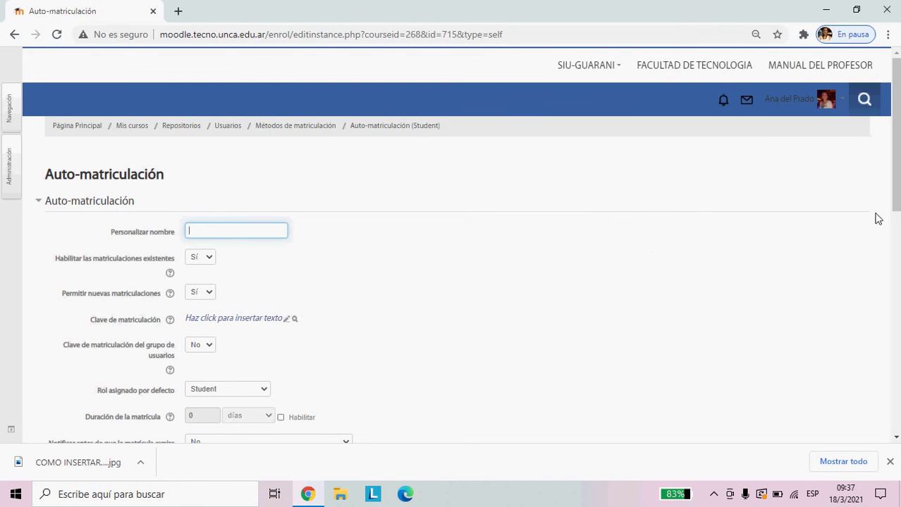
{"action": "type", "text": "prueba_matriculacion"}
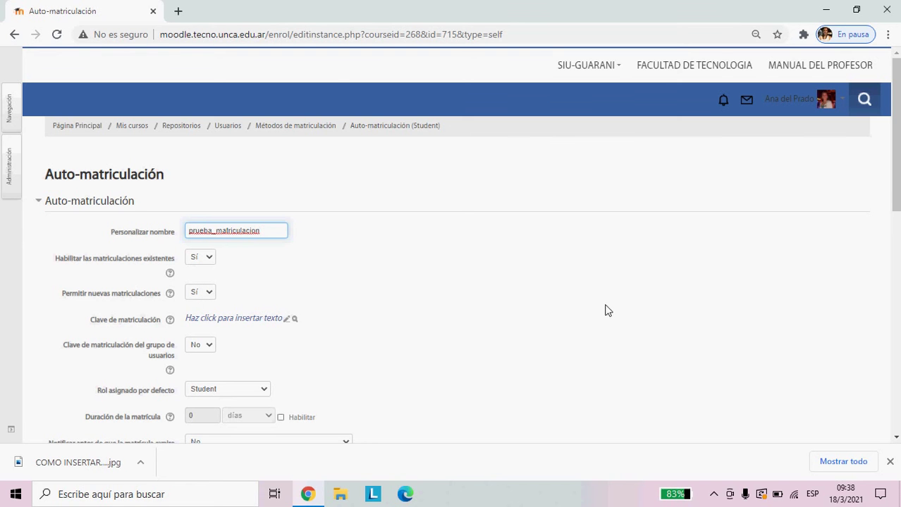
Enter the enrolment key for self-enrolment and choose Student as the default assigned role
{"action": "scroll", "coordinate": [263, 157], "scroll_direction": "down", "scroll_amount": 3}
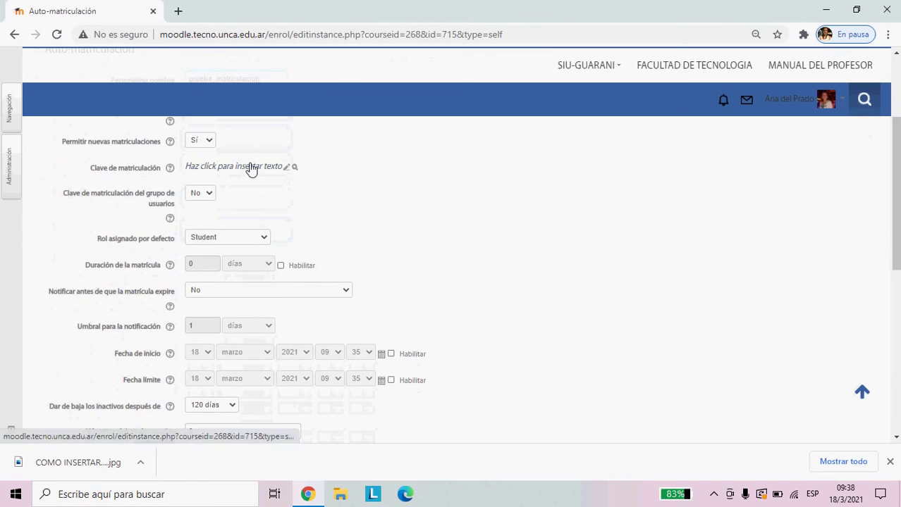
{"action": "left_click", "coordinate": [252, 167]}
{"action": "type", "text": "******"}
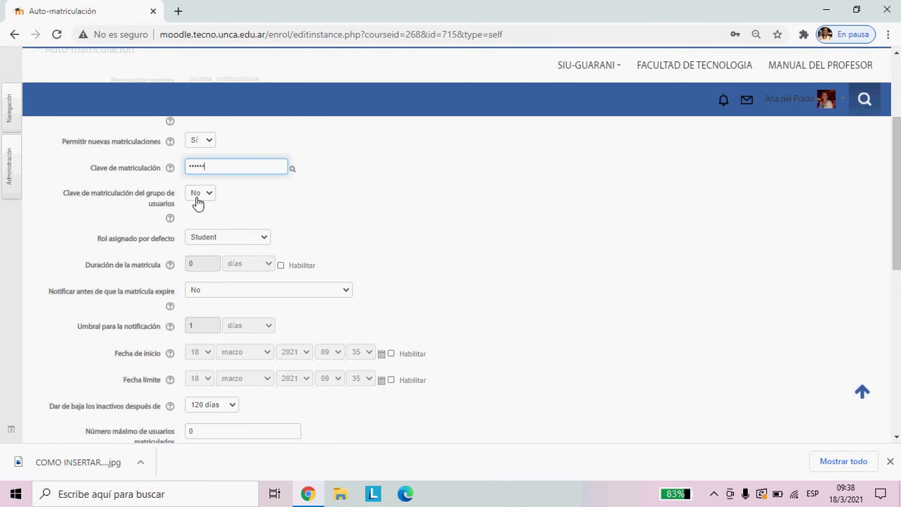
{"action": "left_click", "coordinate": [230, 239]}
{"action": "left_click", "coordinate": [230, 240]}
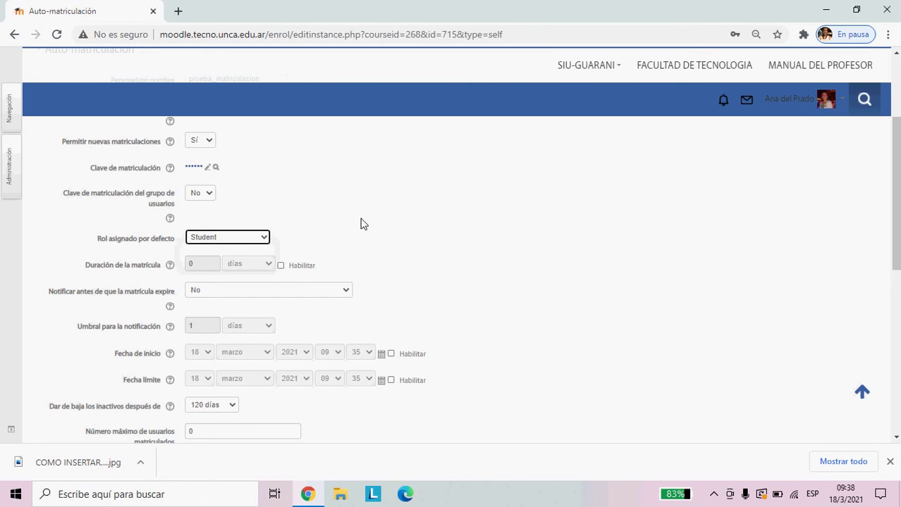
Review the remaining self-enrolment options down to the welcome message and save the changes
{"action": "left_click_drag", "start_coordinate": [896, 241], "coordinate": [896, 279]}
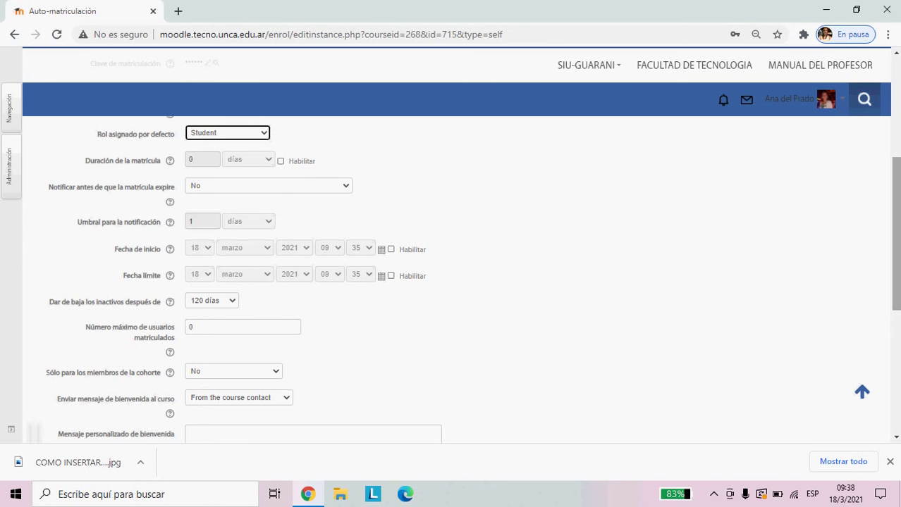
{"action": "scroll", "coordinate": [896, 272], "scroll_direction": "down", "scroll_amount": 1}
{"action": "scroll", "coordinate": [896, 272], "scroll_direction": "down", "scroll_amount": 2}
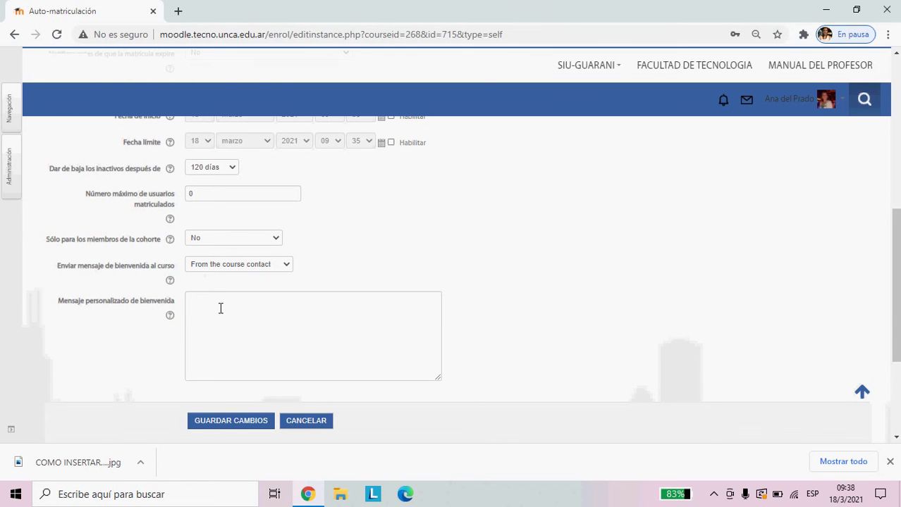
{"action": "left_click", "coordinate": [240, 421]}
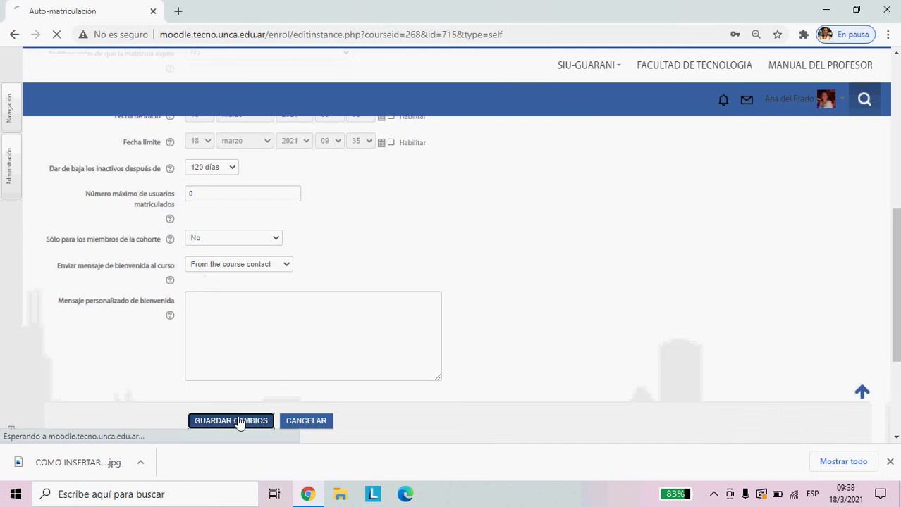